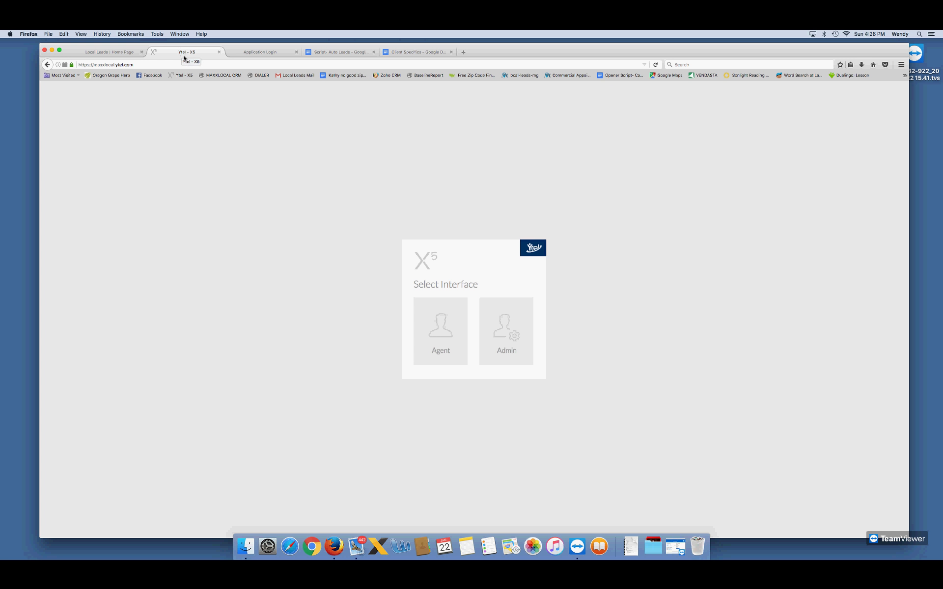
# - Sign in to the Ytel agent interface with the pre-filled credentials on campaign 1001 - Auto Insurance
pyautogui.click(444, 318)
pyautogui.moveTo(439, 301); pyautogui.dragTo(412, 299)
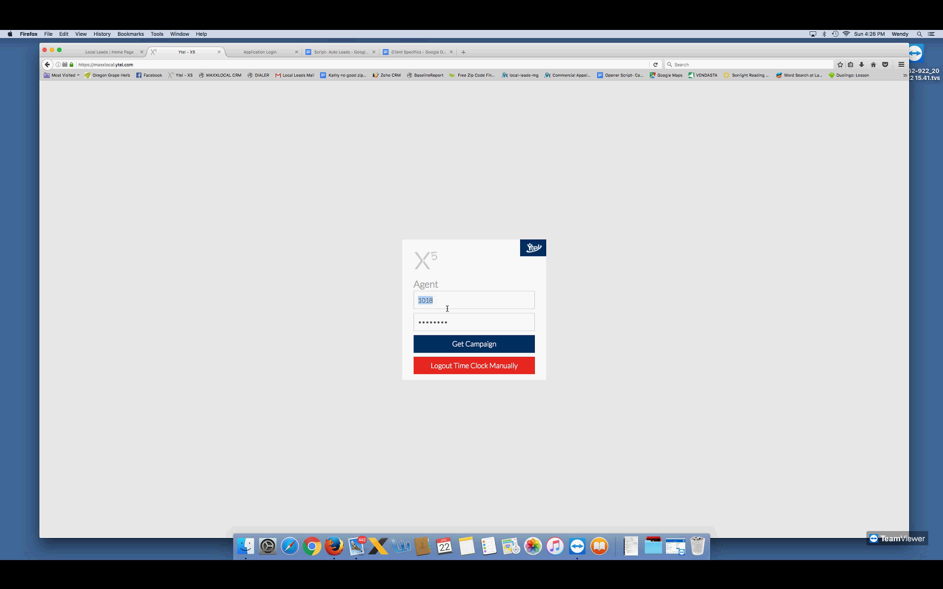
pyautogui.moveTo(459, 322); pyautogui.dragTo(412, 322)
pyautogui.click(439, 343)
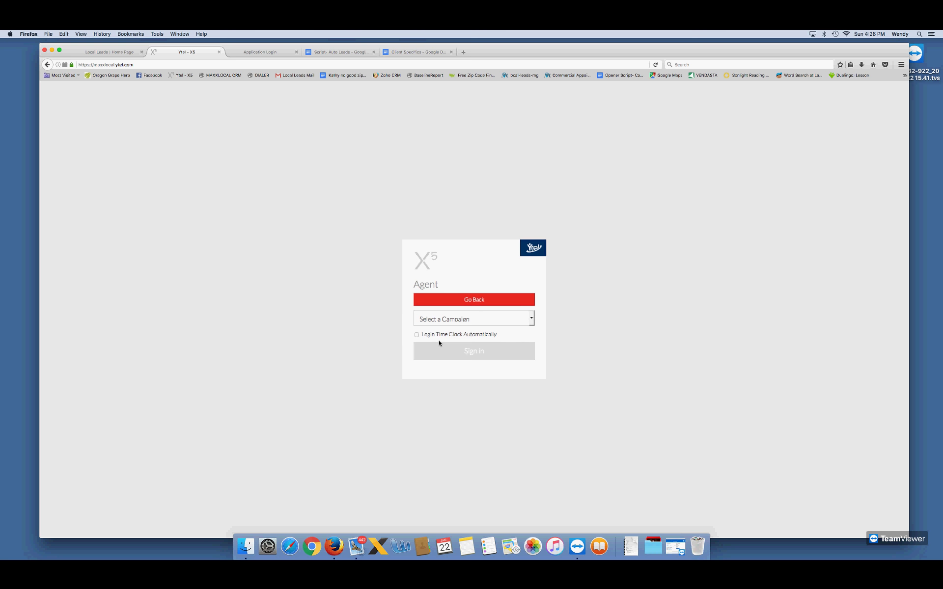
pyautogui.click(446, 319)
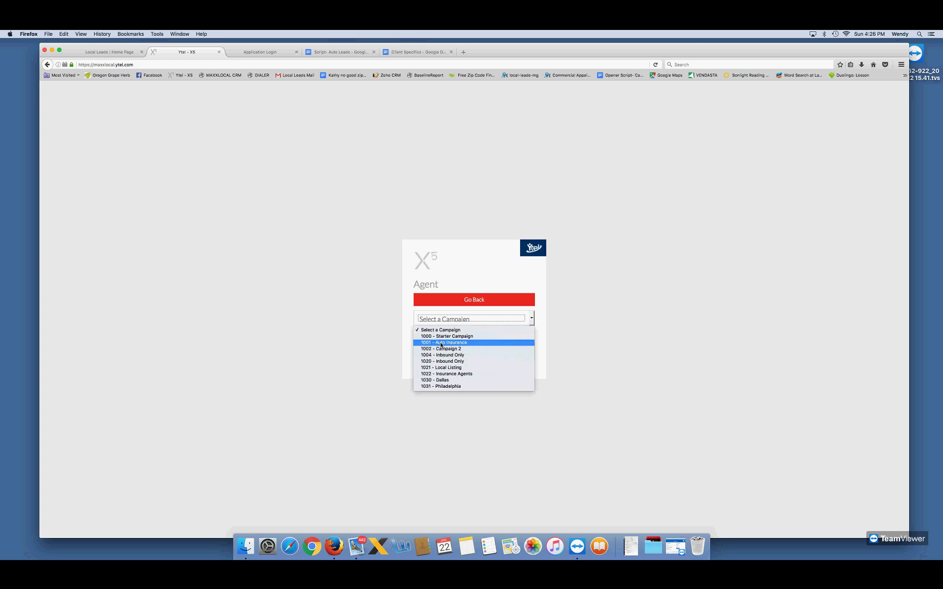
pyautogui.click(441, 343)
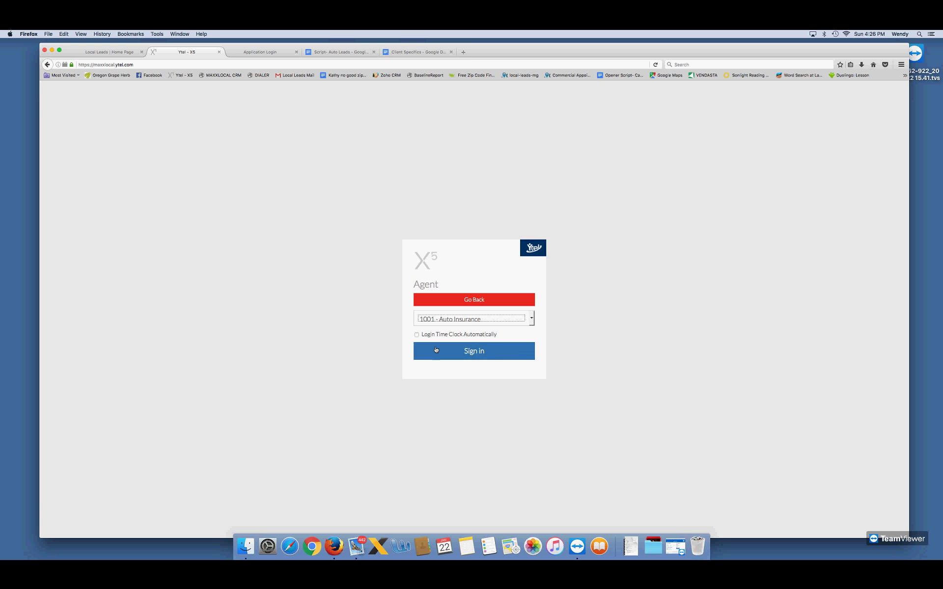
pyautogui.click(435, 350)
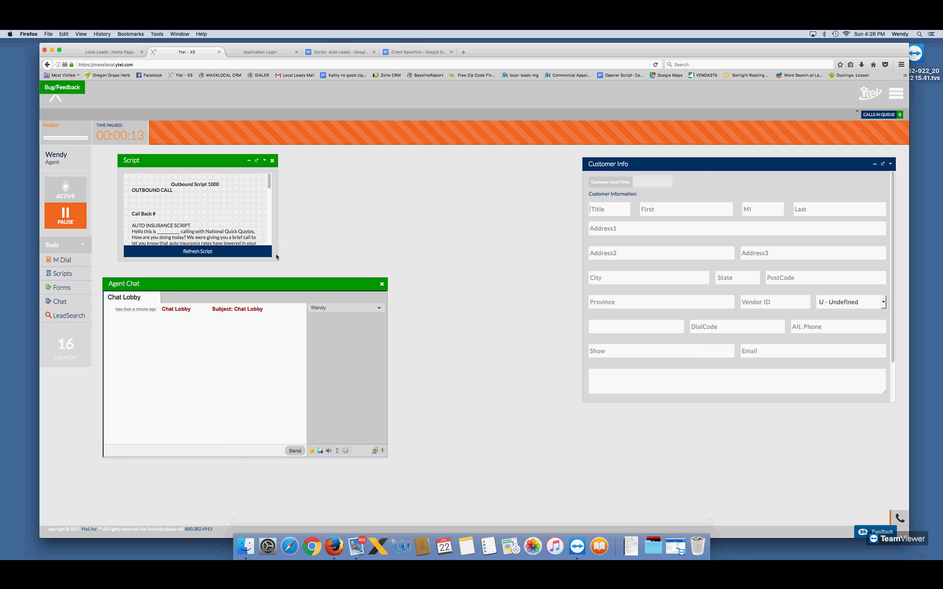
# - Widen the Script panel, nudge the Agent Chat panel up, and focus the chat message field
pyautogui.moveTo(278, 263); pyautogui.dragTo(295, 262)
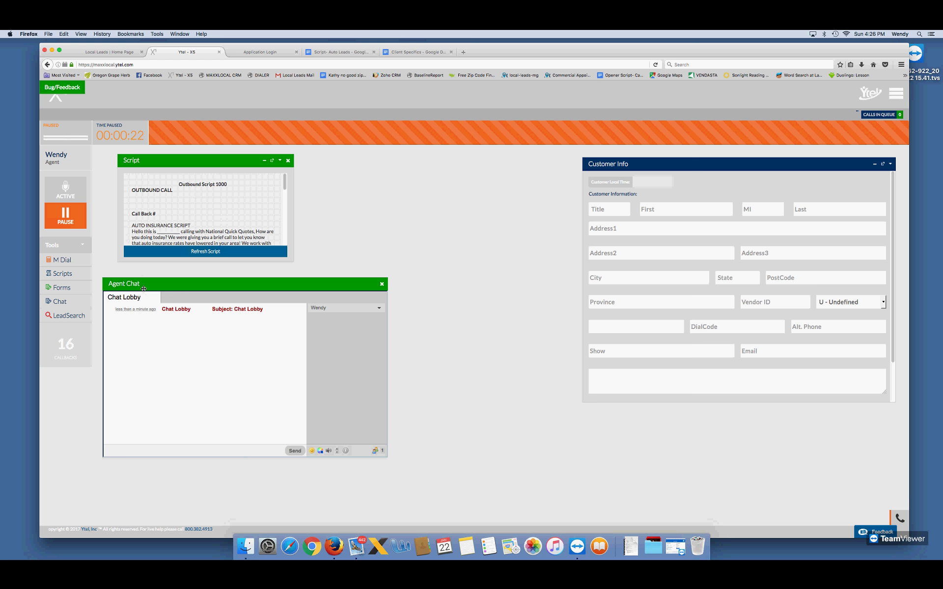
pyautogui.moveTo(143, 288); pyautogui.dragTo(143, 284)
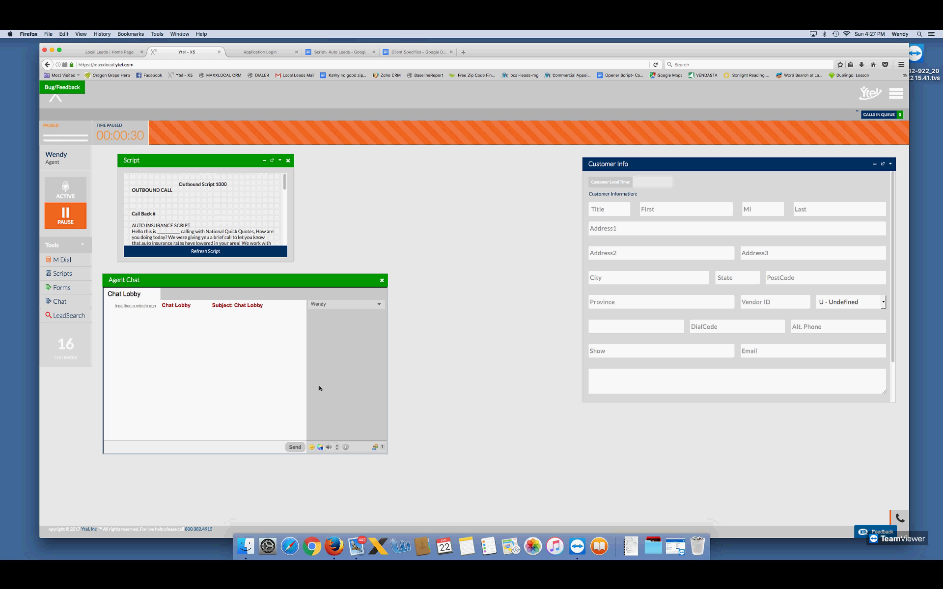
pyautogui.click(141, 447)
# - Log back in to LocalLeads CRM with the saved username and password
pyautogui.click(255, 52)
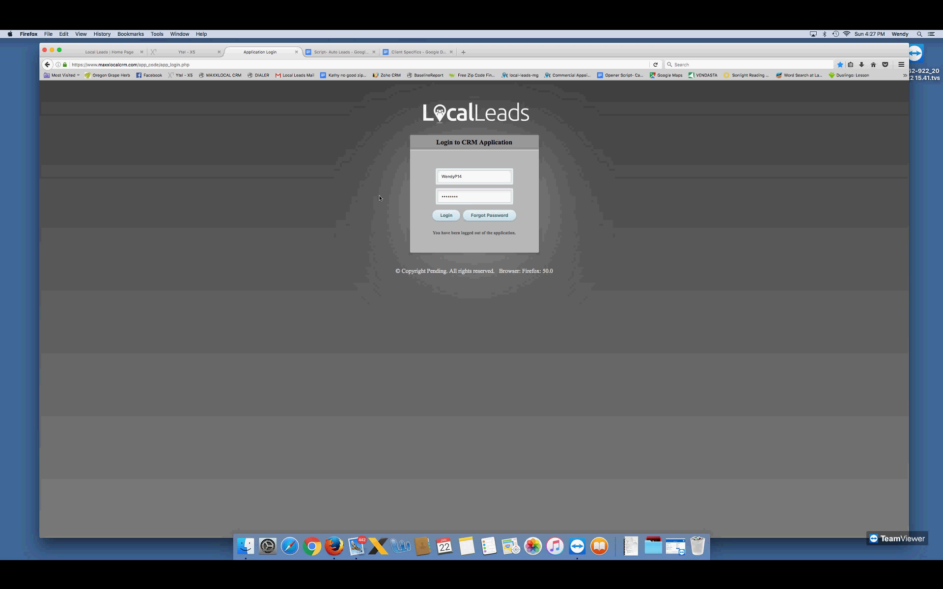
pyautogui.doubleClick(464, 176)
pyautogui.doubleClick(463, 196)
pyautogui.click(446, 216)
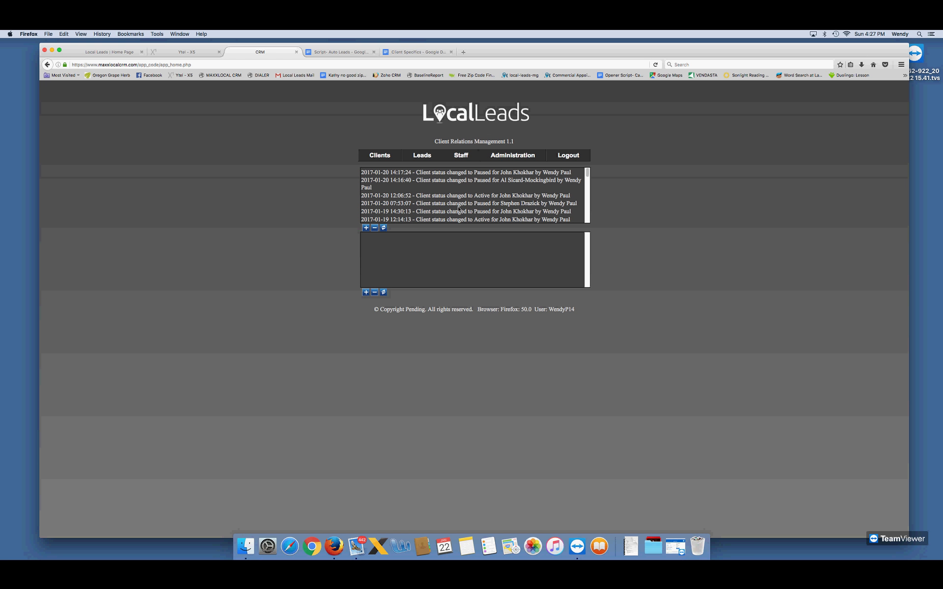
# - Clock in for the shift through Staff > Clock In, submitting the SSN verification
pyautogui.moveTo(466, 158)
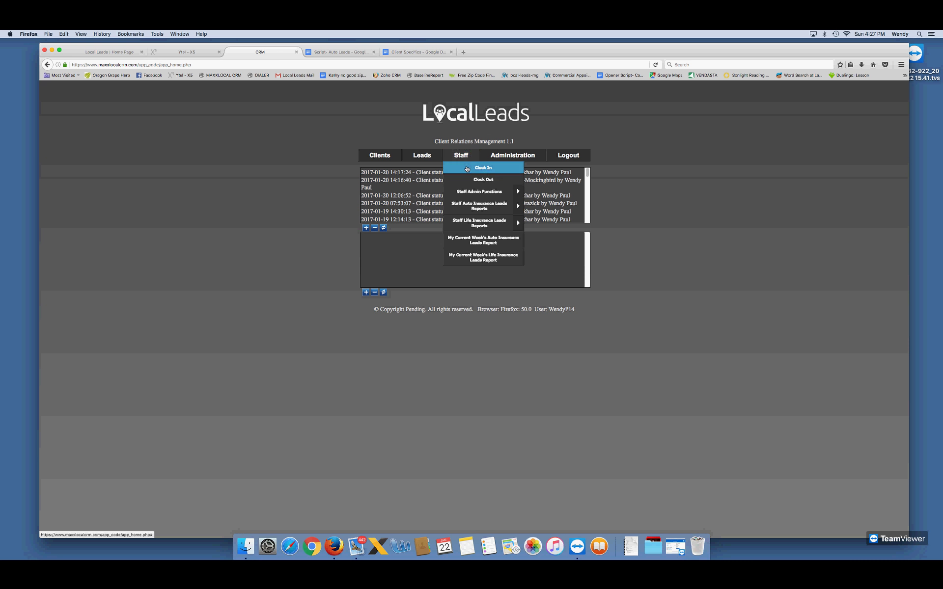
pyautogui.click(467, 169)
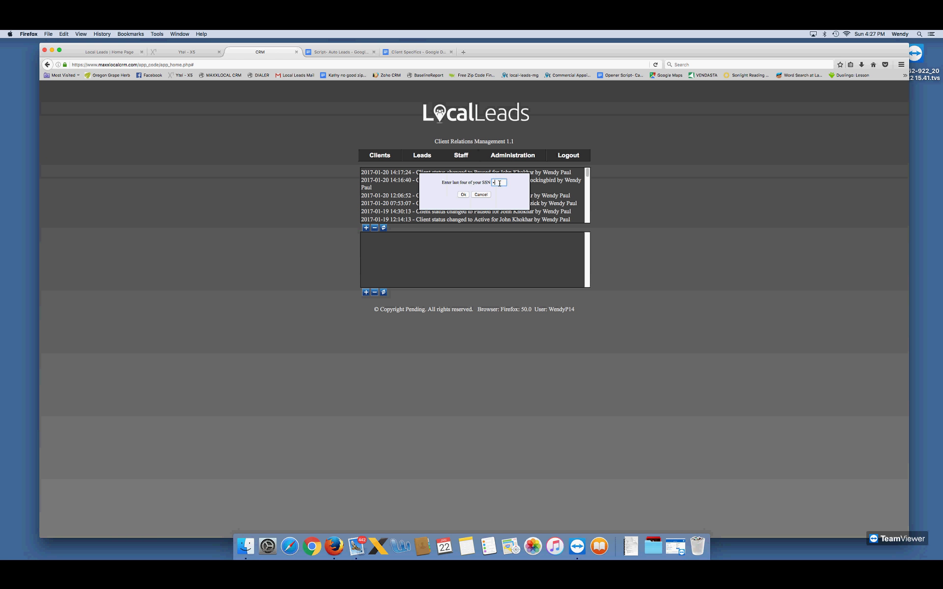
pyautogui.press('Return')
pyautogui.press('Return')
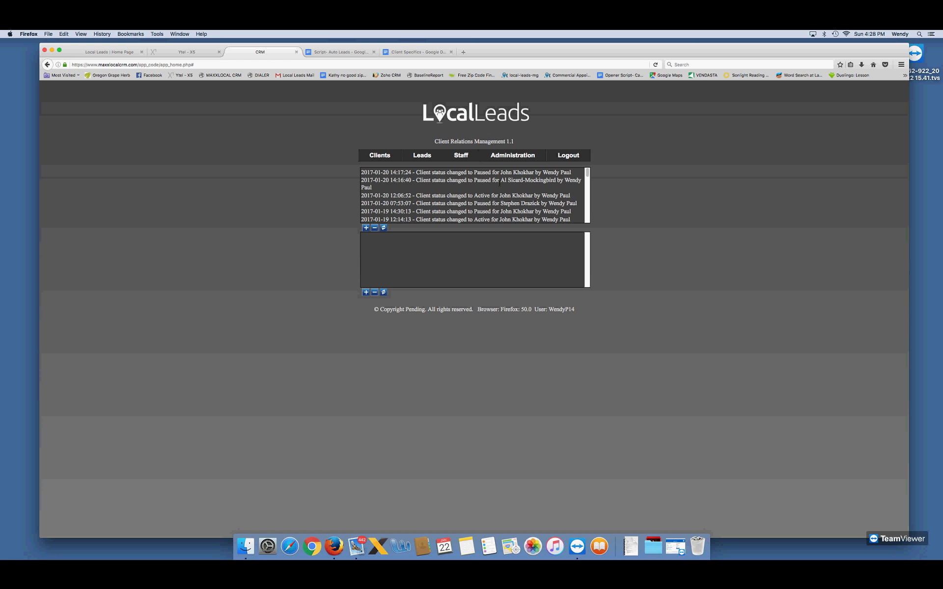
# - Start a new Create Auto Insurance Lead form, then bring up the Script- Auto Leads document
pyautogui.moveTo(421, 155)
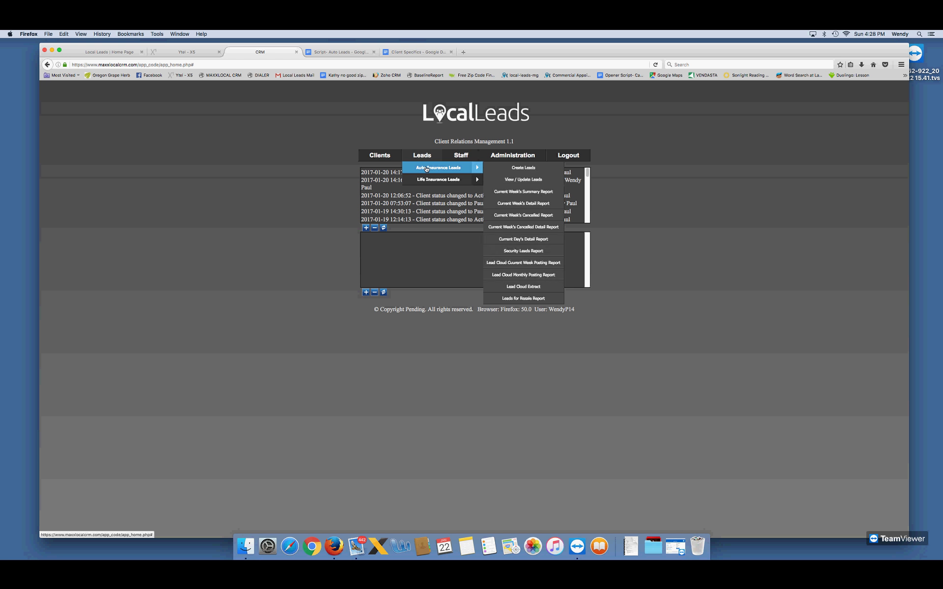
pyautogui.click(517, 168)
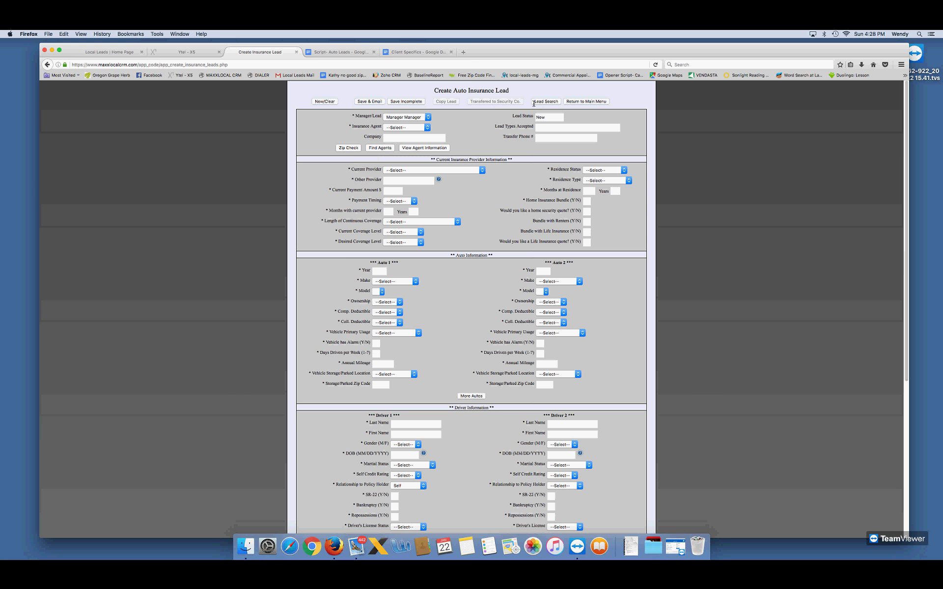
pyautogui.click(188, 52)
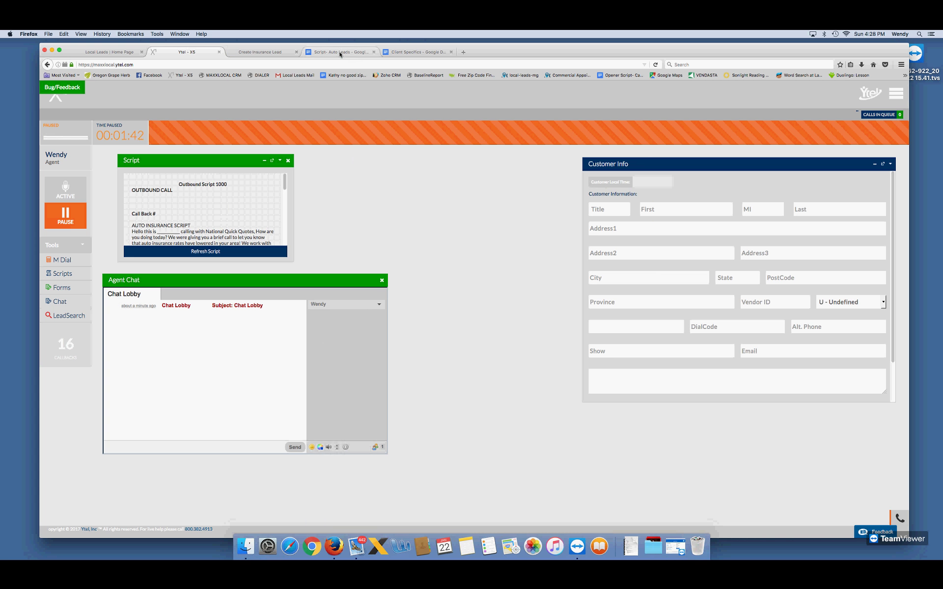
pyautogui.click(307, 53)
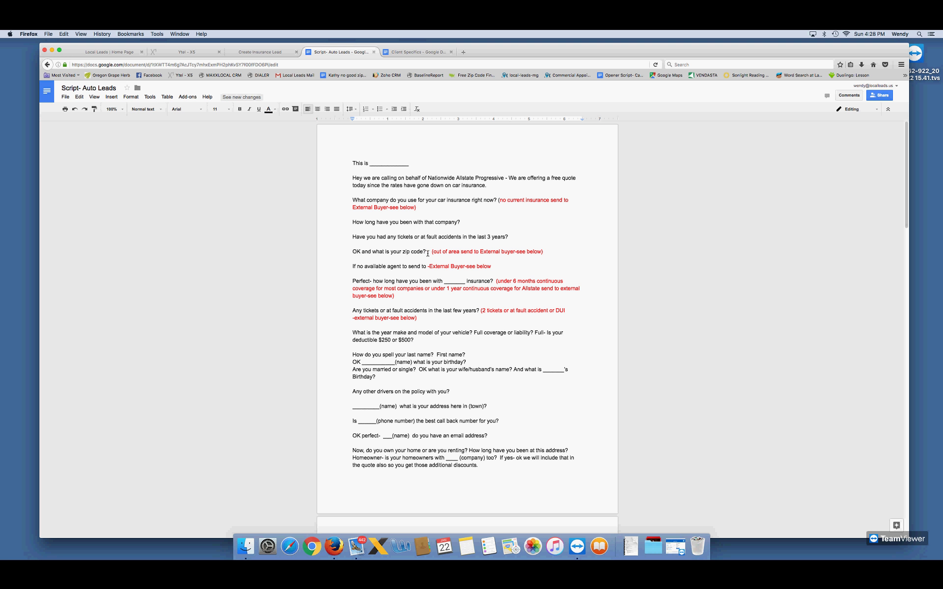
# - Check the lead form and calling script tabs, ending back on the Ytel agent dashboard
pyautogui.click(260, 52)
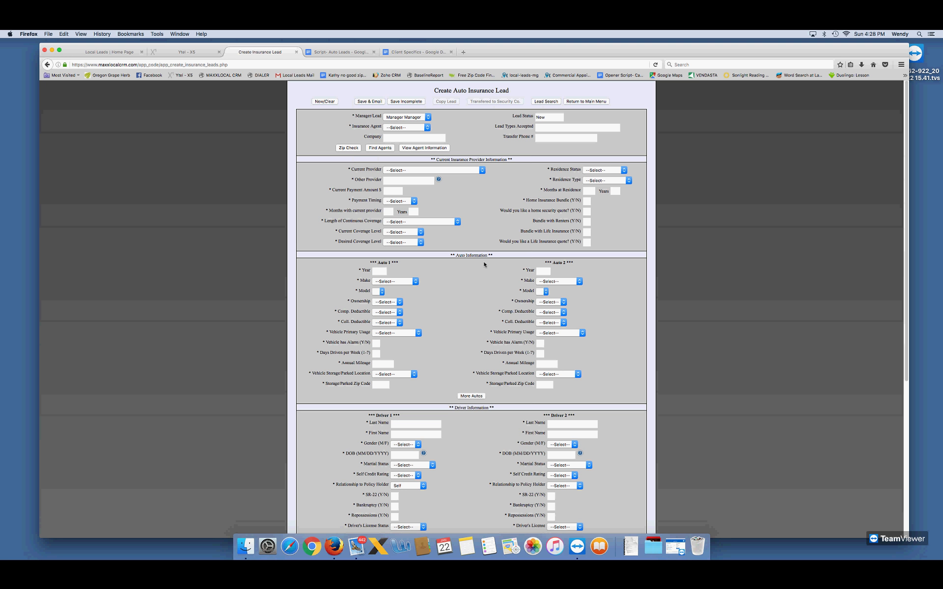
pyautogui.click(179, 52)
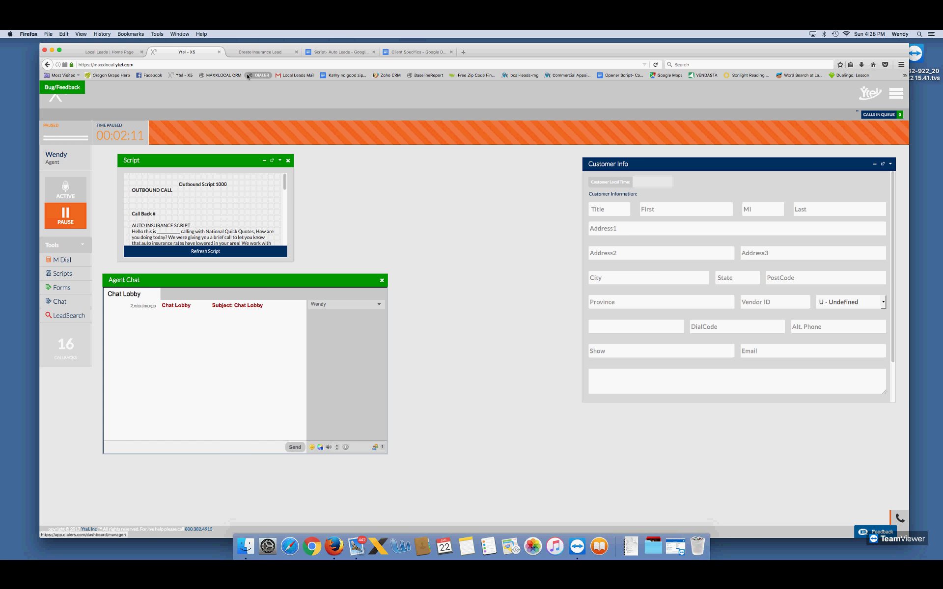
pyautogui.click(335, 54)
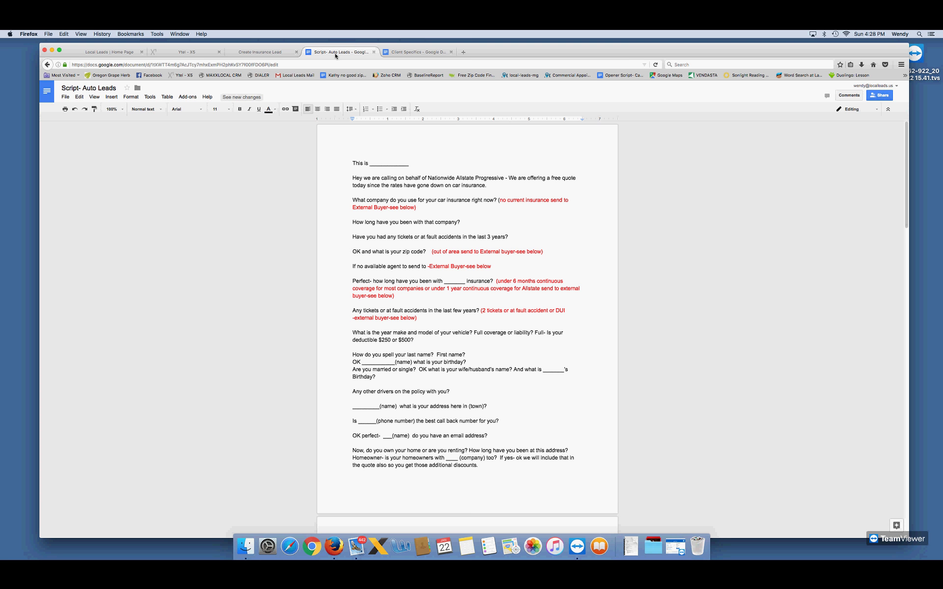
pyautogui.click(259, 52)
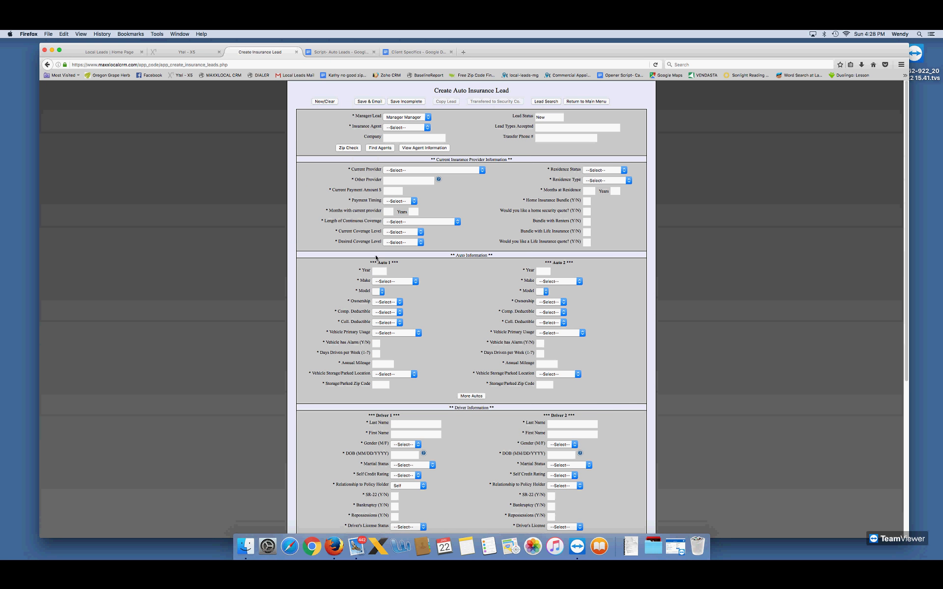
pyautogui.click(179, 53)
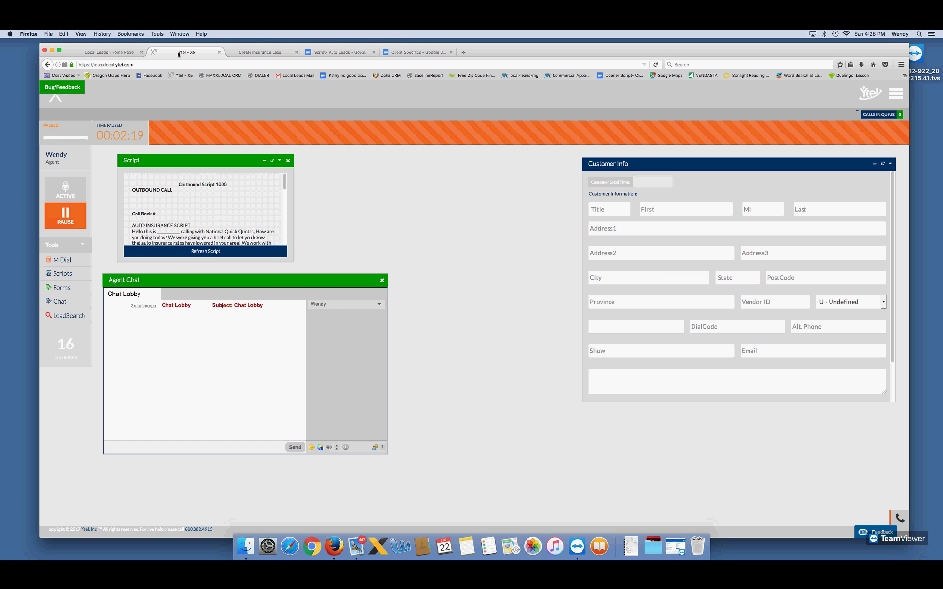
# - Set the Ytel agent to ACTIVE to take calls and bring up the Script- Auto Leads document
pyautogui.click(65, 191)
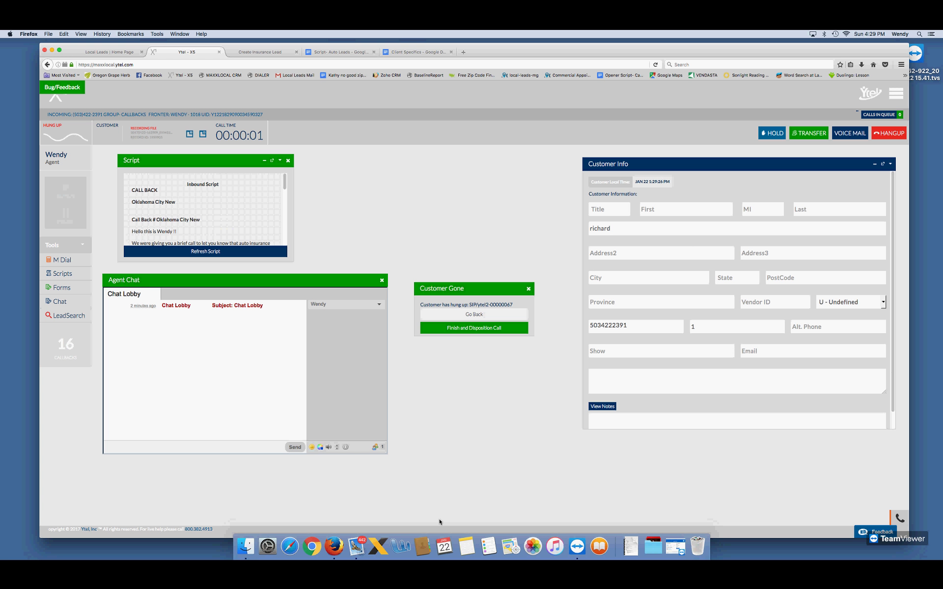
pyautogui.click(326, 52)
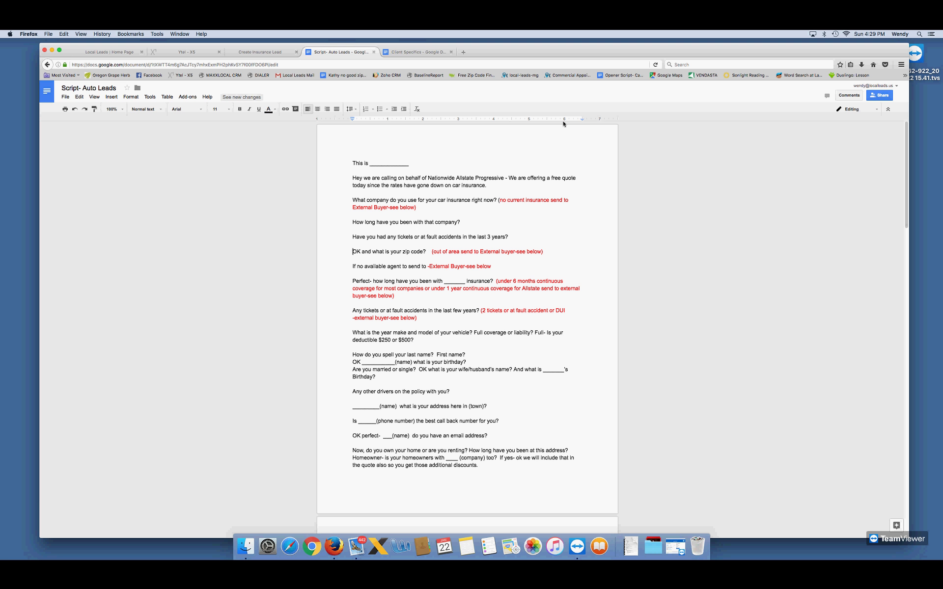
# - Bring the Create Auto Insurance Lead form tab to the front
pyautogui.click(261, 52)
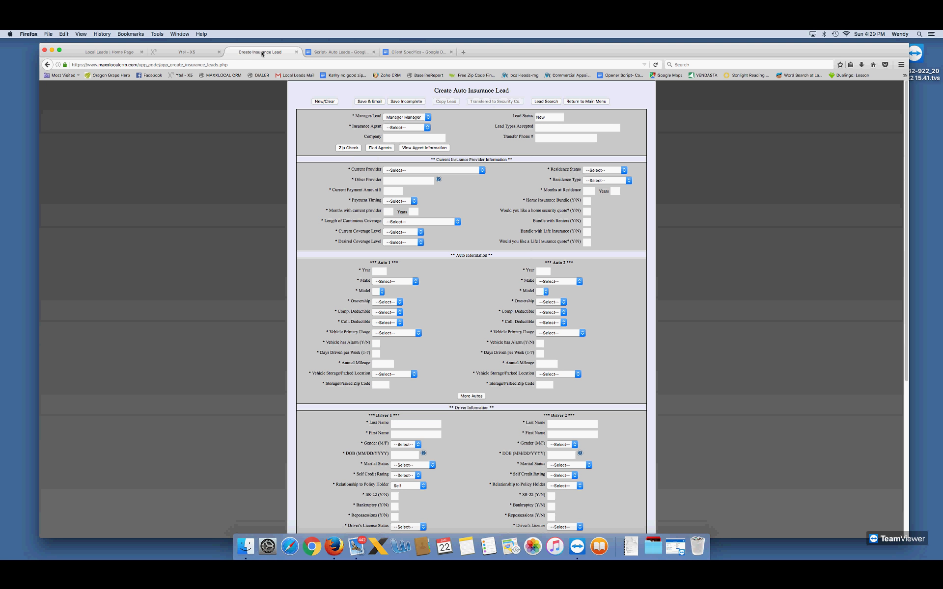
# - Set Current Provider to Progressive Casualty and look up the Client Specifics coverage notes
pyautogui.click(400, 171)
pyautogui.write('prog')
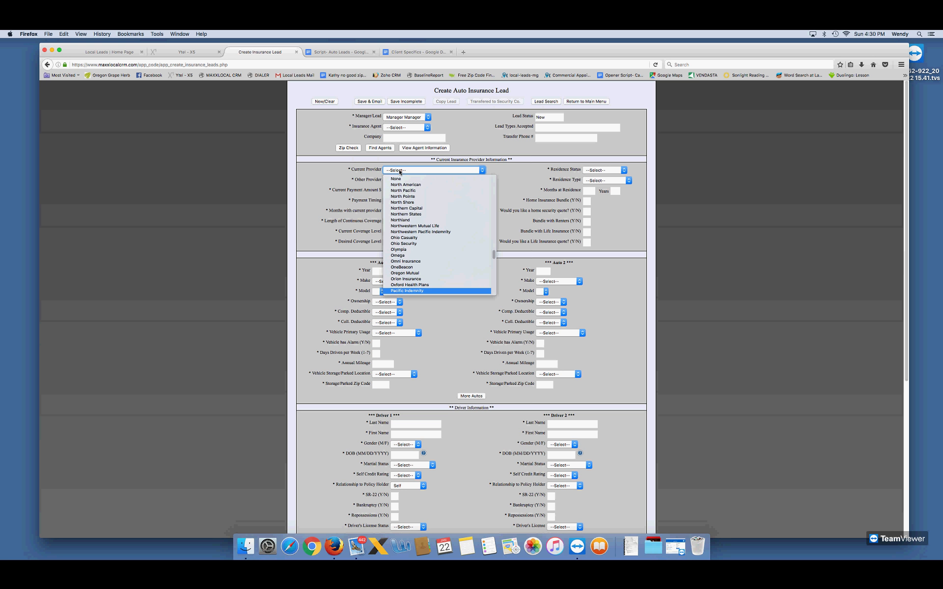
pyautogui.press('Return')
pyautogui.press('Tab')
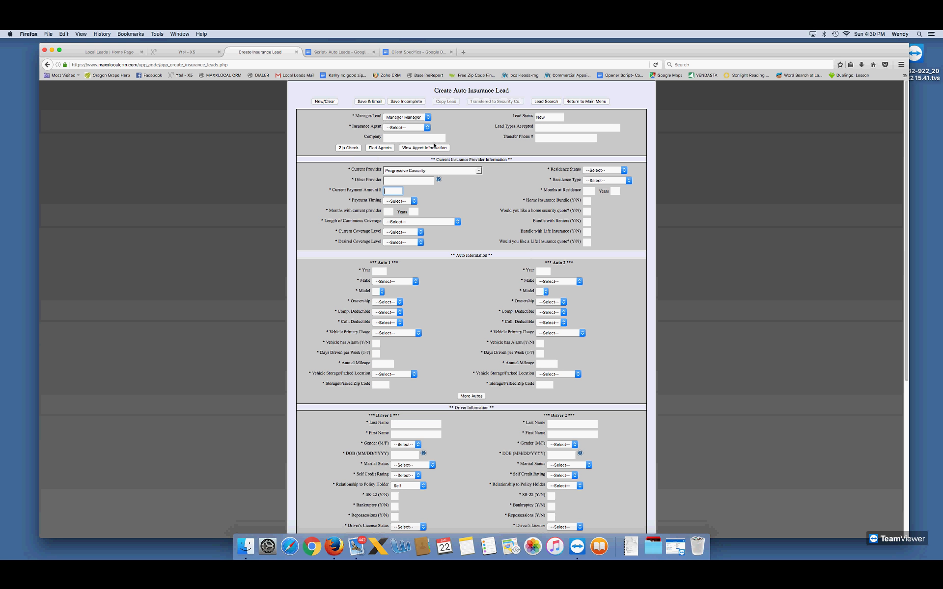
pyautogui.click(414, 53)
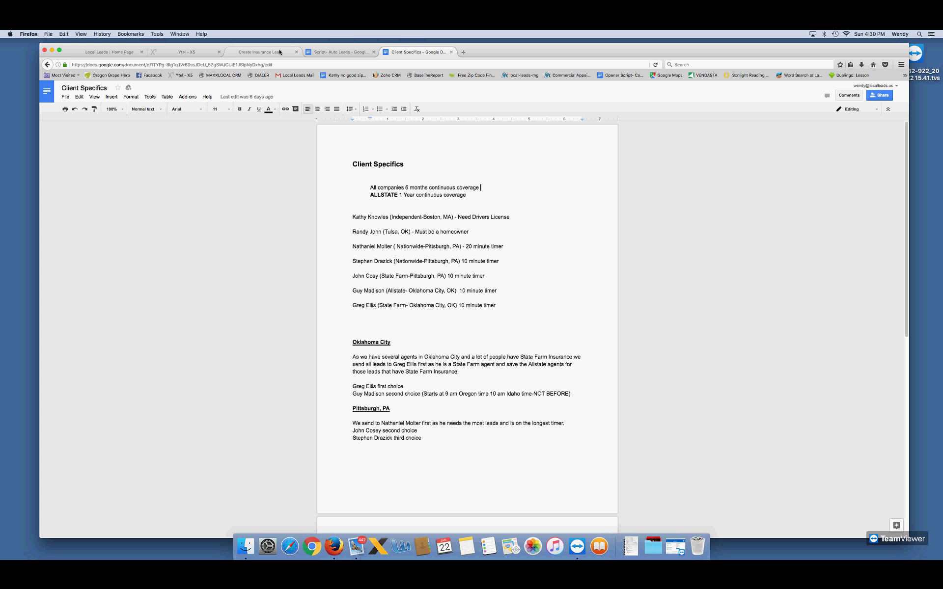
# - Go back to the Create Auto Insurance Lead form tab
pyautogui.click(260, 52)
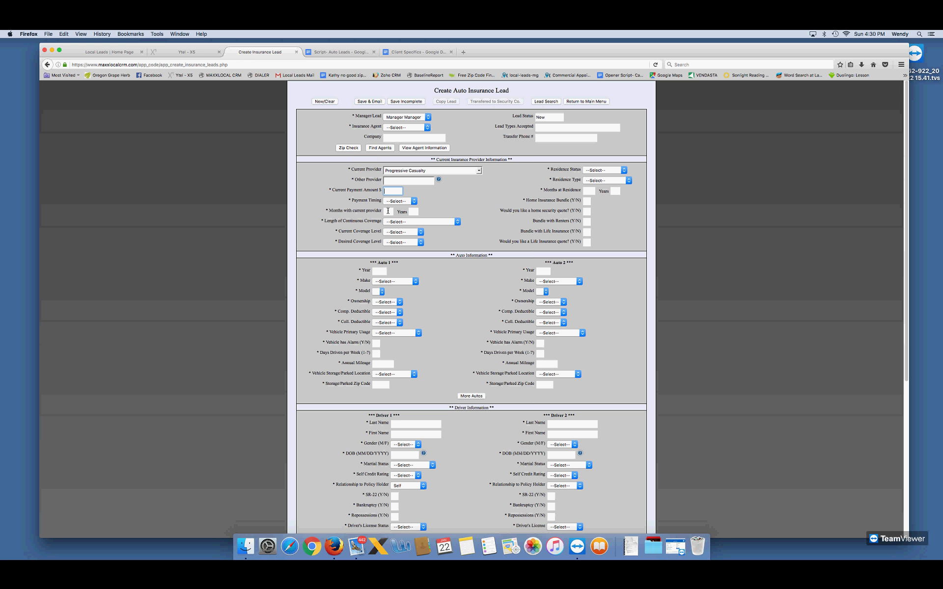
# - Enter 1 year with the current provider on the lead form
pyautogui.click(397, 128)
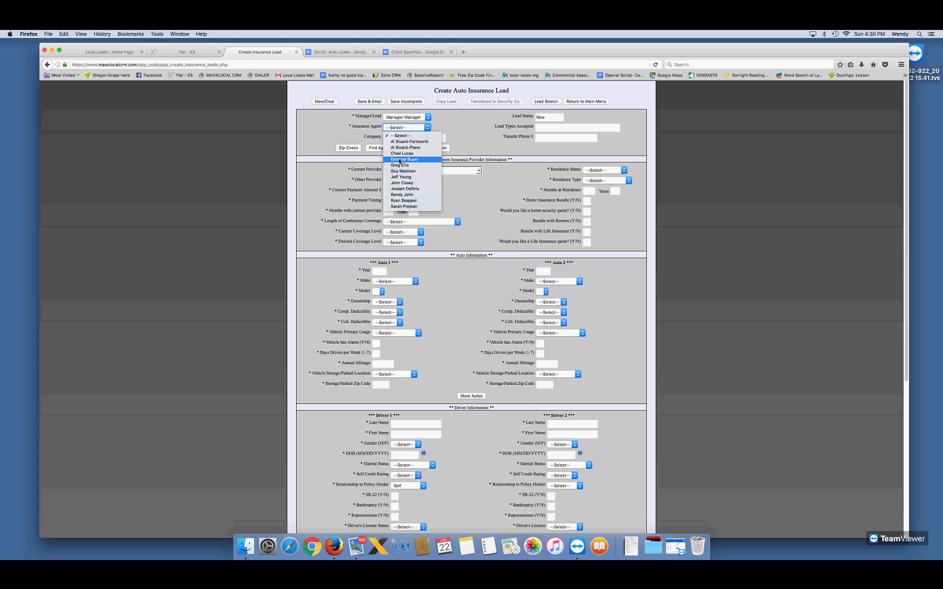
pyautogui.click(458, 192)
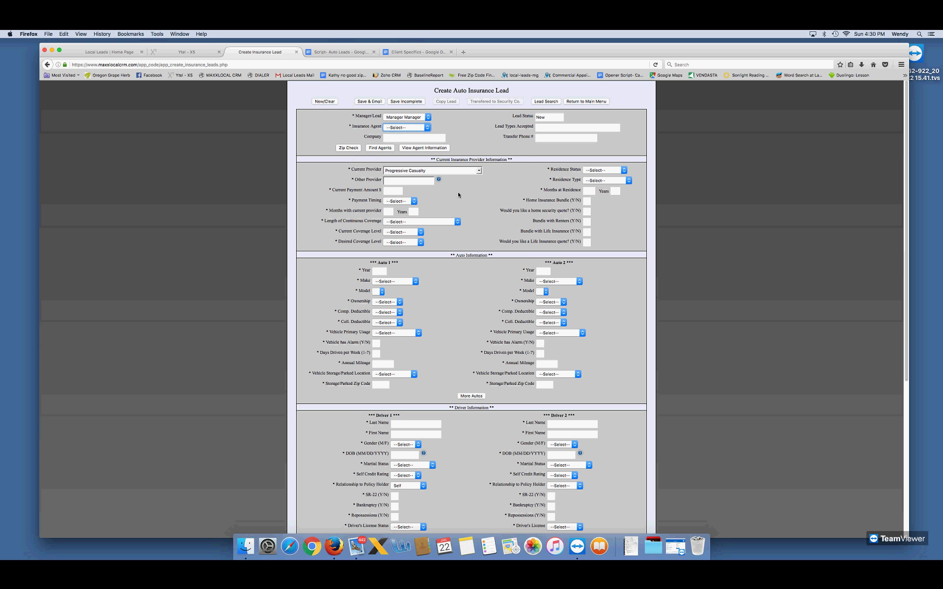
pyautogui.click(390, 211)
pyautogui.click(414, 211)
pyautogui.write('1')
pyautogui.press('Tab')
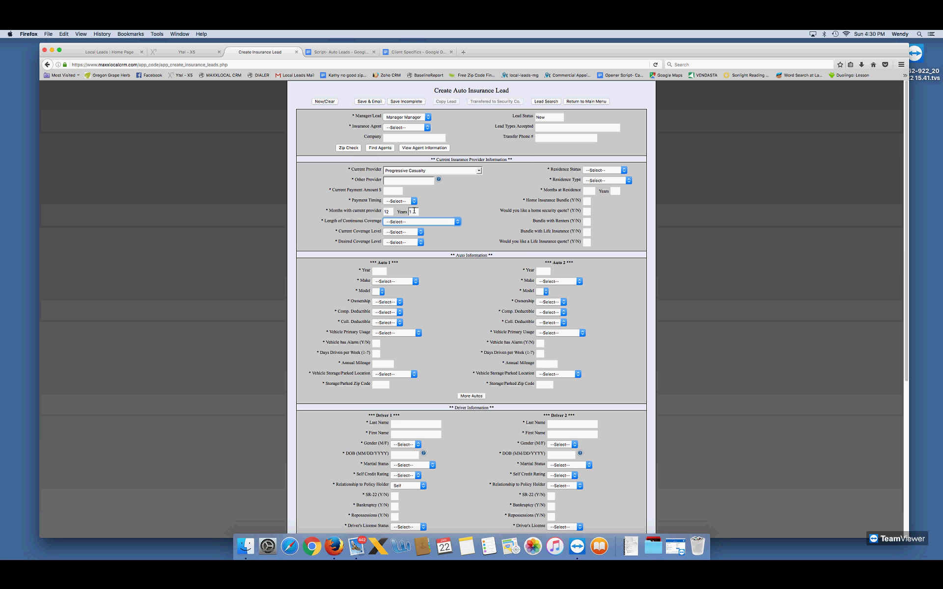
# - Set Length of Continuous Coverage to Over 1 year and switch to the calling script
pyautogui.click(393, 222)
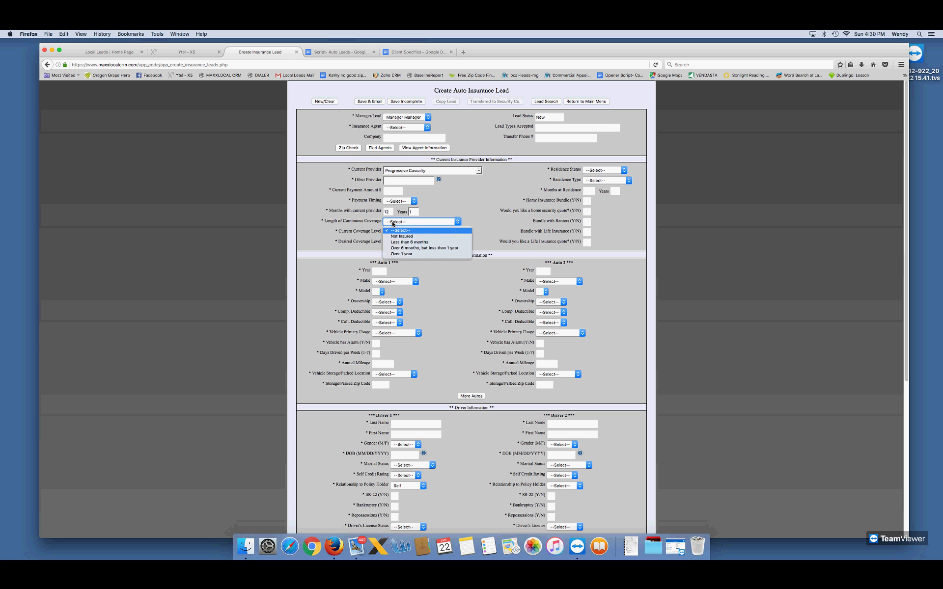
pyautogui.click(392, 254)
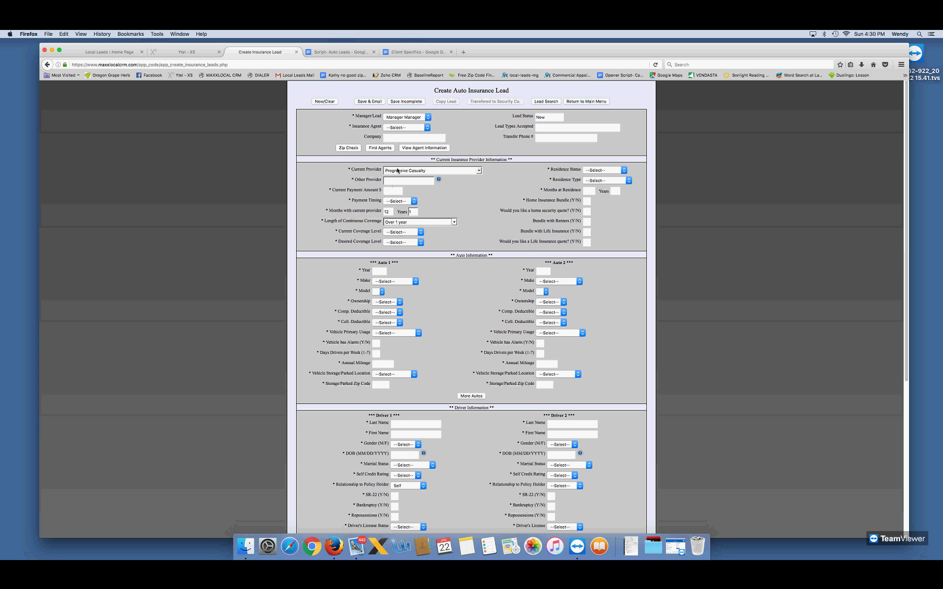
pyautogui.click(393, 222)
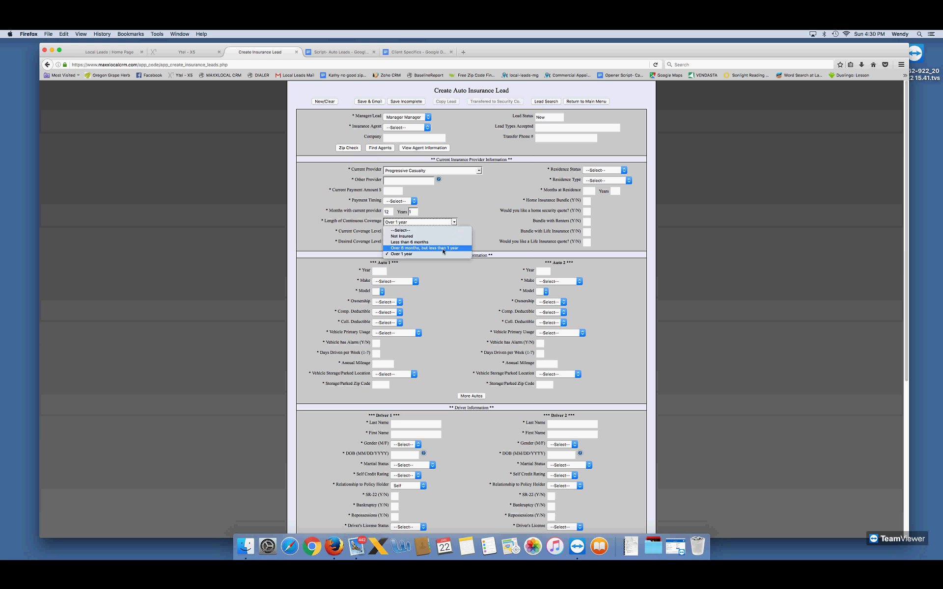
pyautogui.click(474, 204)
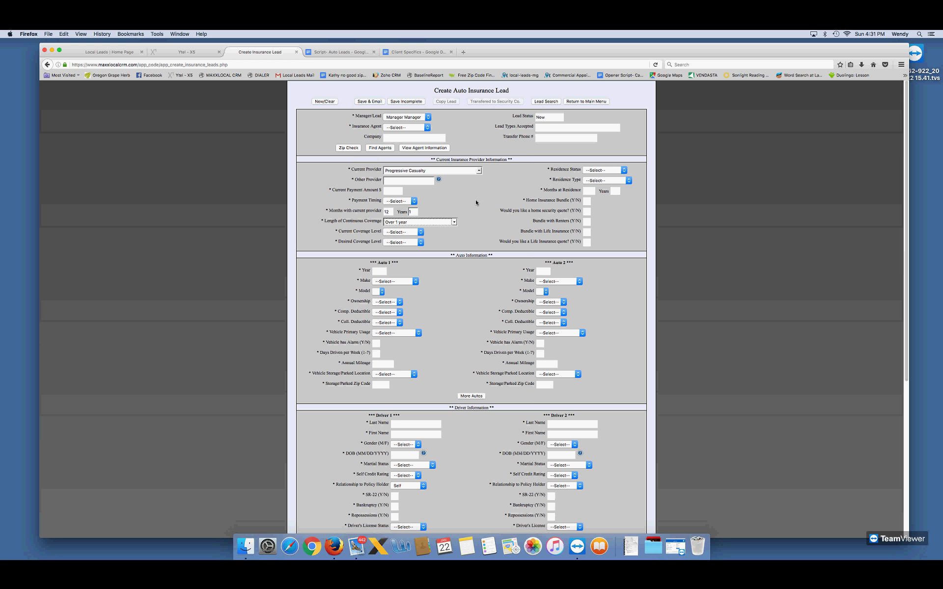
pyautogui.click(331, 54)
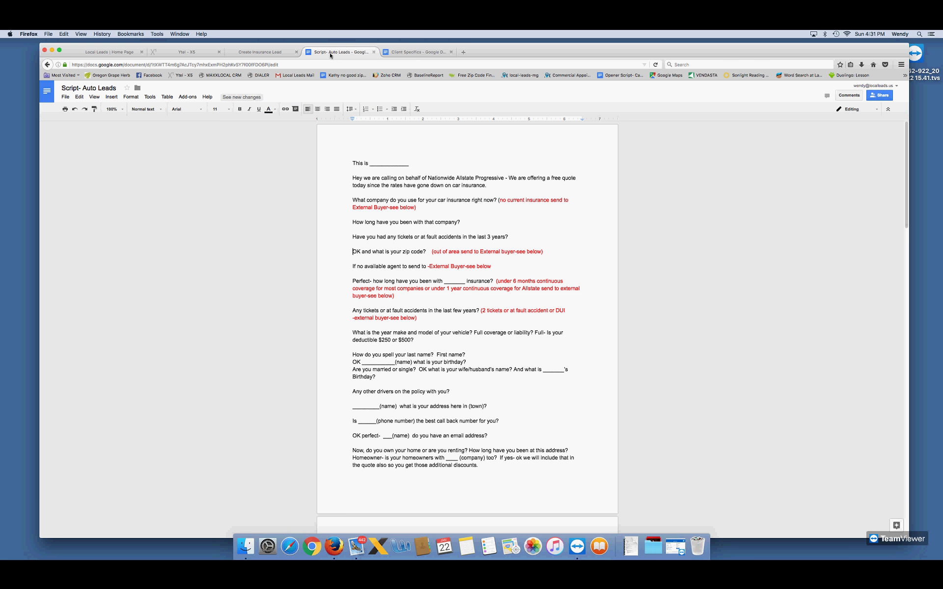
# - Return to the Create Insurance Lead tab from the auto leads calling script
pyautogui.click(259, 53)
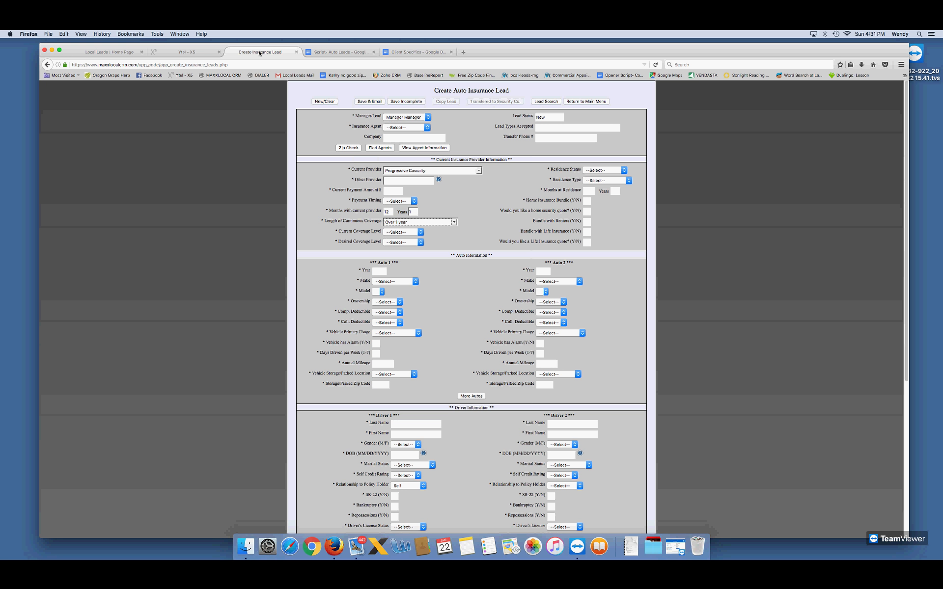
# - Choose Standard for both Current and Desired Coverage Level on the auto lead form
pyautogui.click(397, 127)
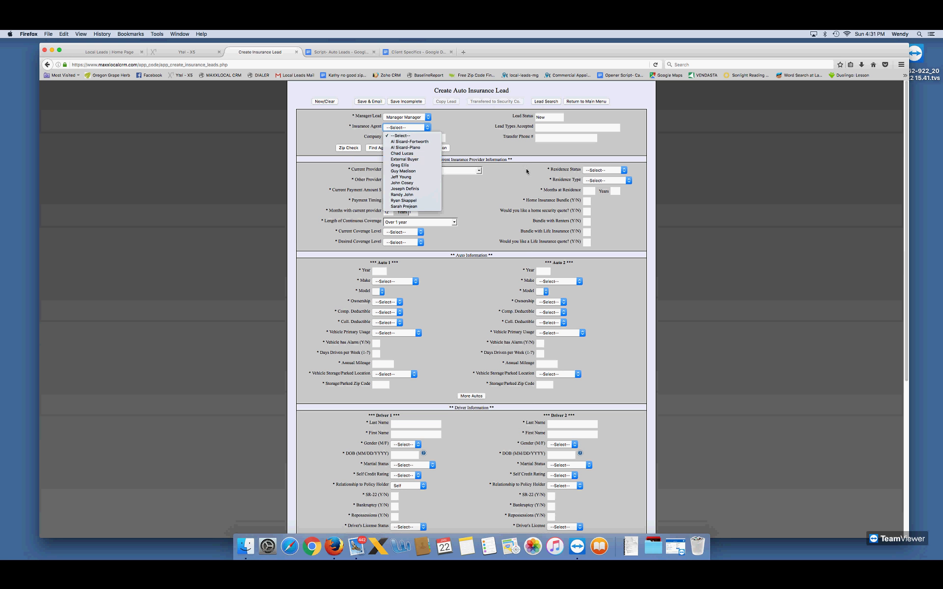
pyautogui.click(452, 163)
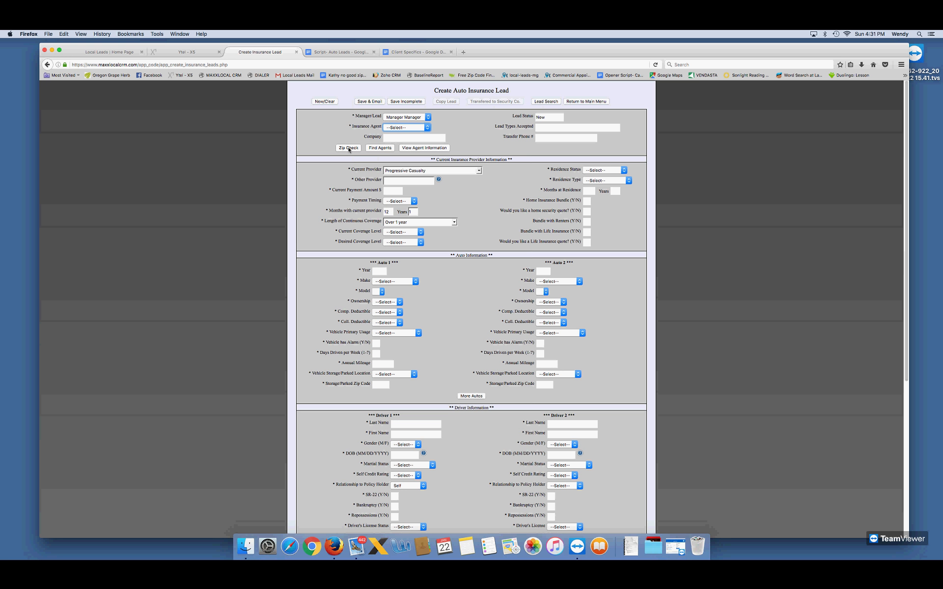
pyautogui.click(393, 232)
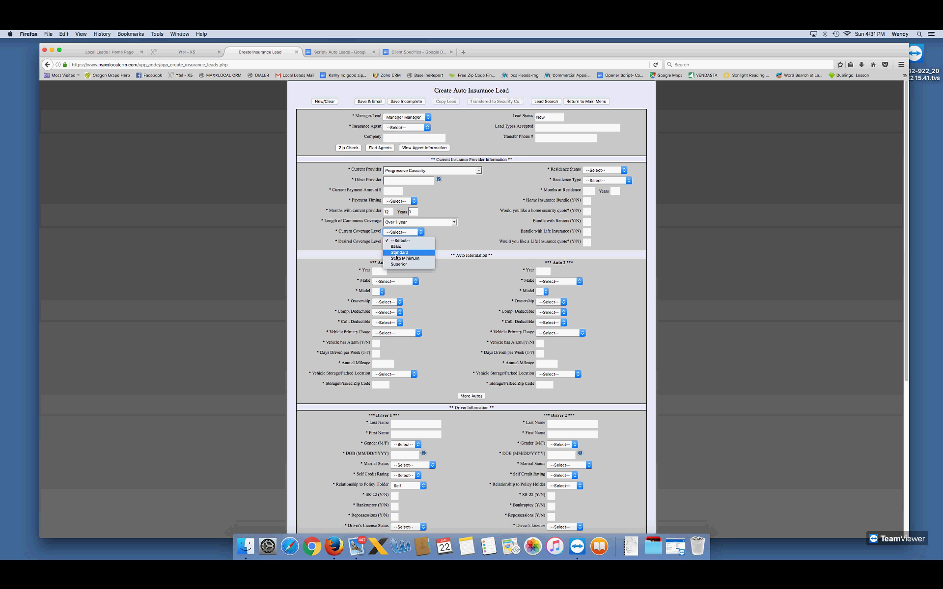
pyautogui.click(396, 253)
pyautogui.click(393, 243)
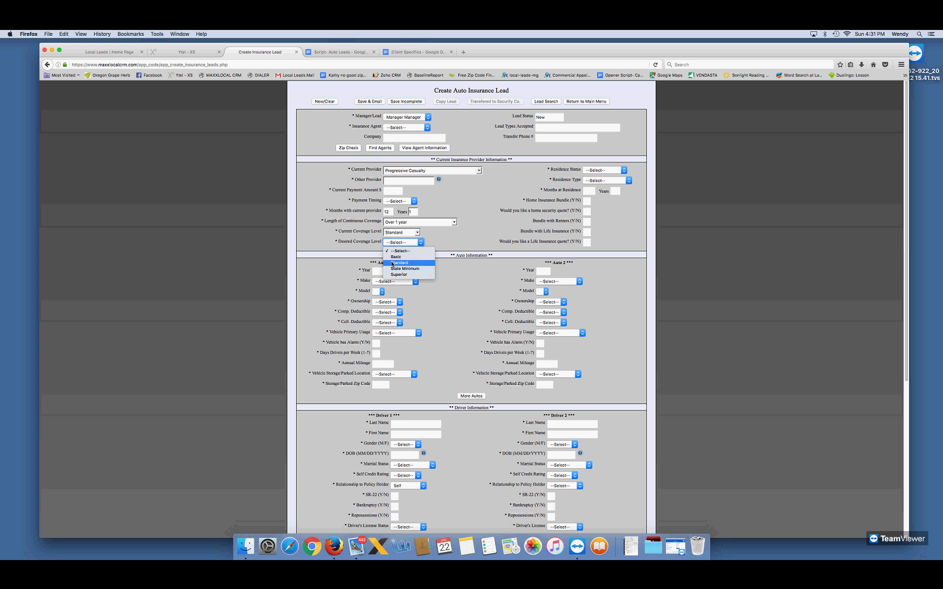
pyautogui.press('Return')
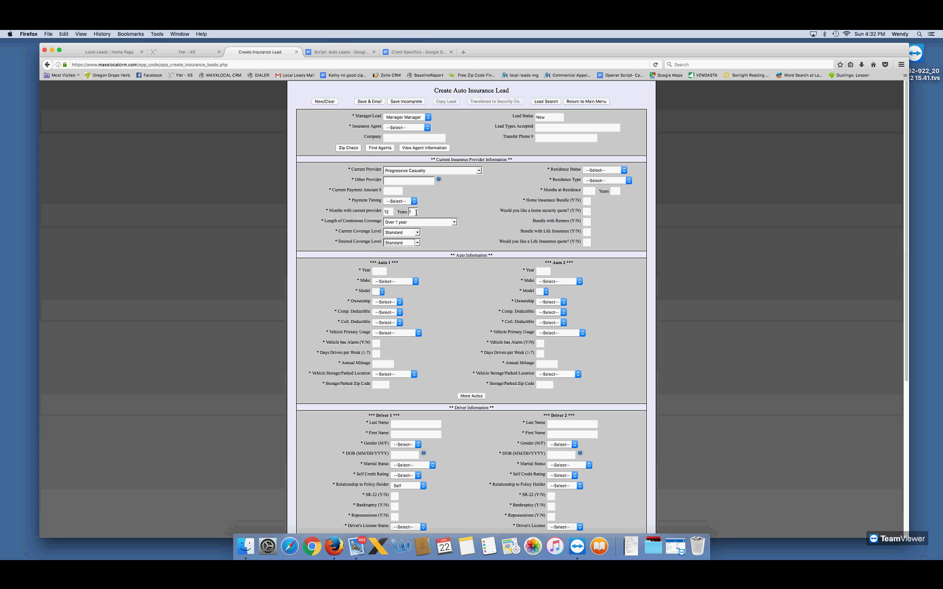
# - Enter a current payment amount of 250 with Monthly payment timing
pyautogui.click(397, 189)
pyautogui.write('250')
pyautogui.press('Tab')
pyautogui.press('m')
# - Run a zip check on the lead's zip code and dismiss the no-agents-found alert
pyautogui.click(348, 148)
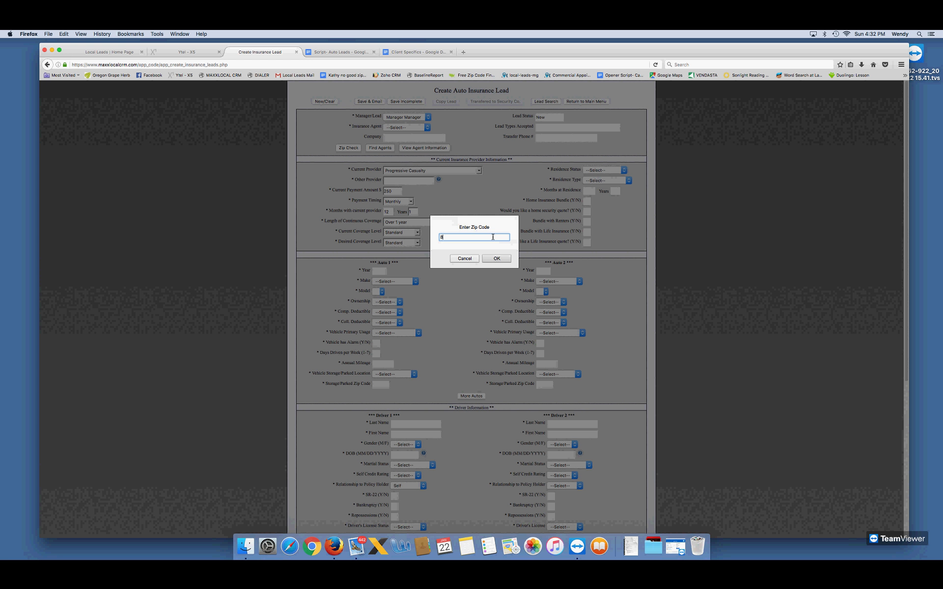
pyautogui.press('Return')
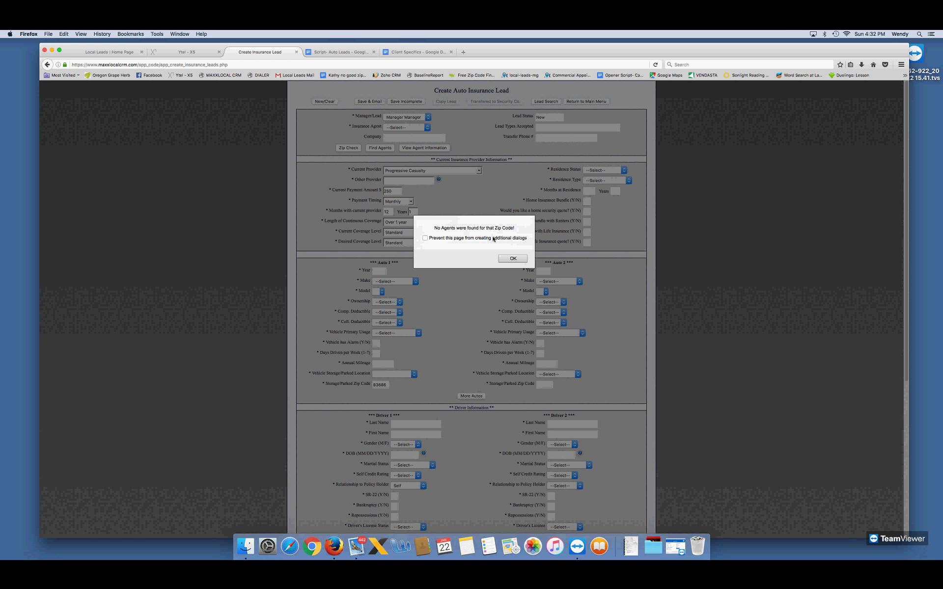
pyautogui.click(508, 259)
pyautogui.scroll(-5, 508, 260)
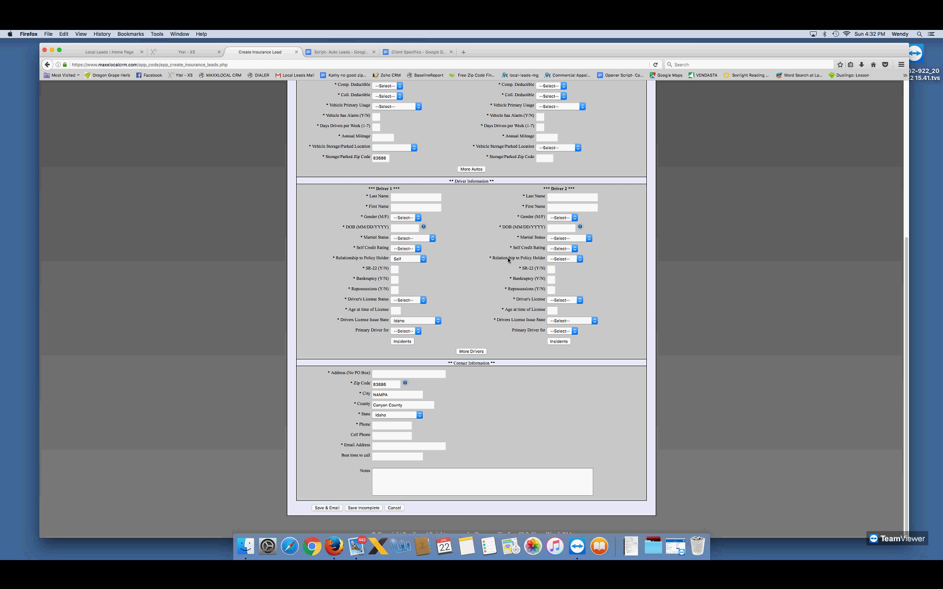
pyautogui.scroll(5, 508, 260)
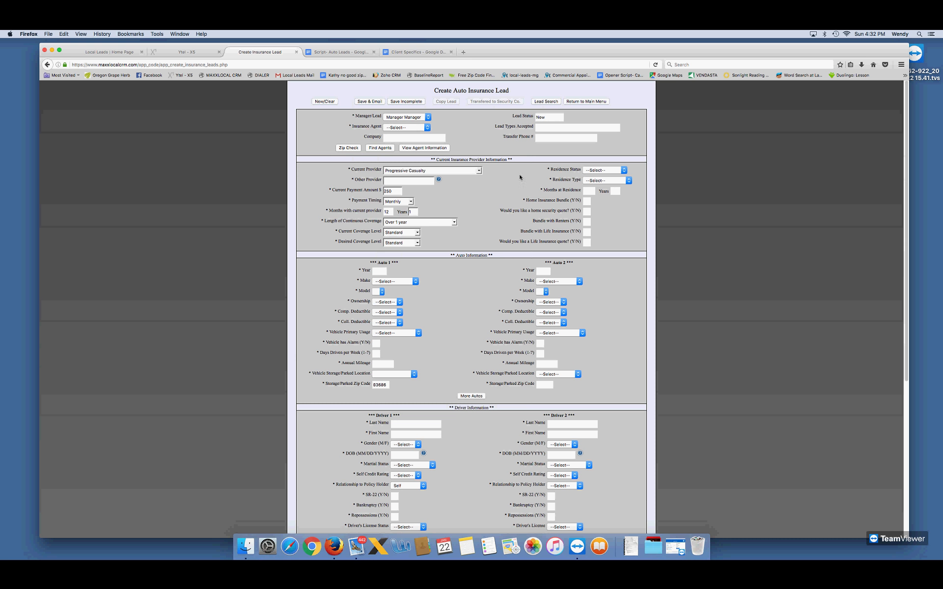
# - Run a second zip check with a new zip code, listing State Farm and Allstate agents
pyautogui.click(399, 128)
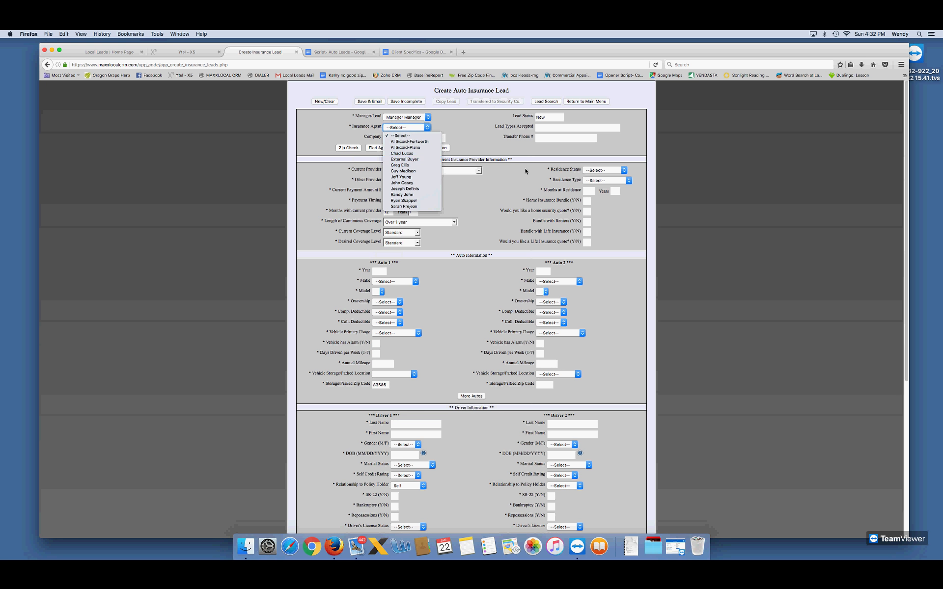
pyautogui.press('Escape')
pyautogui.click(347, 148)
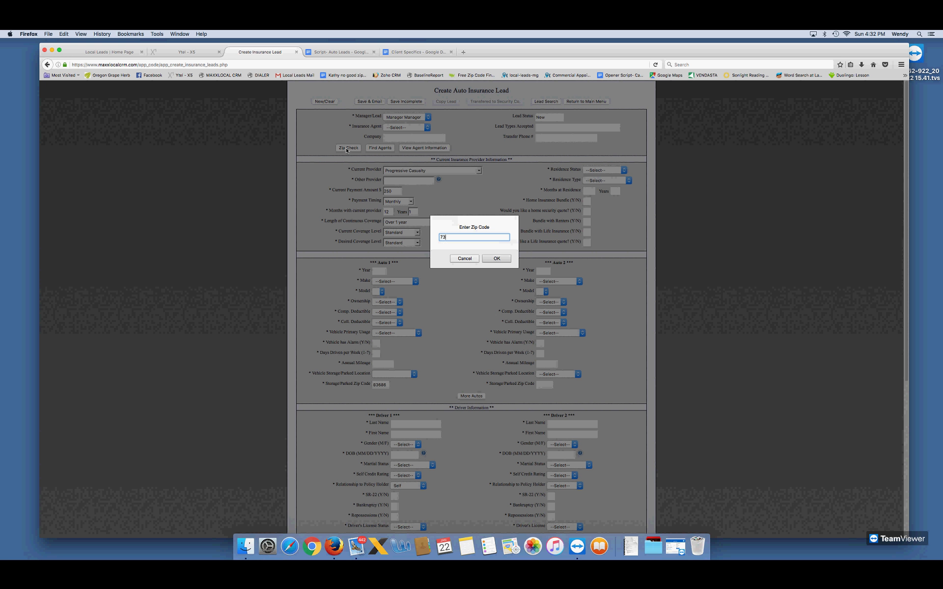
pyautogui.click(346, 149)
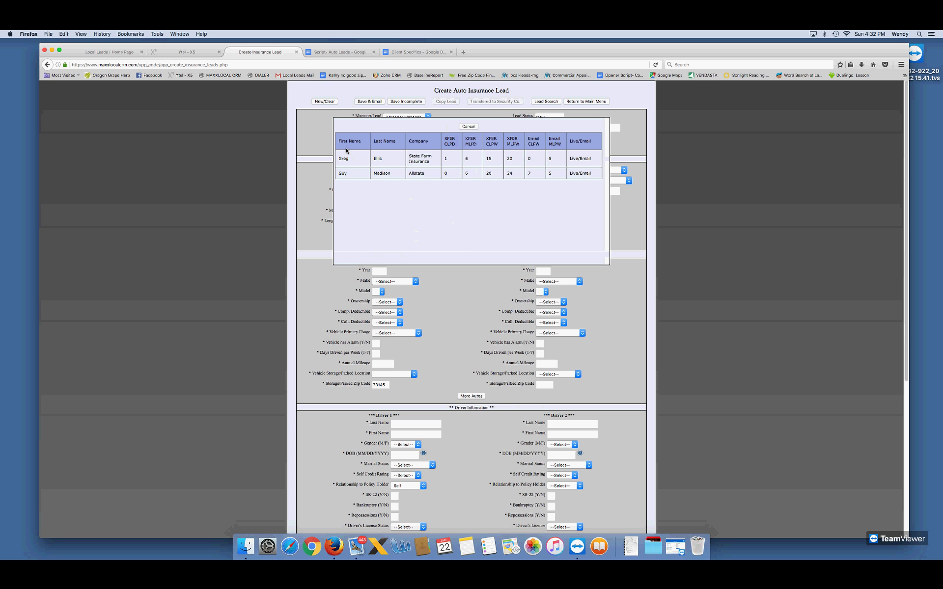